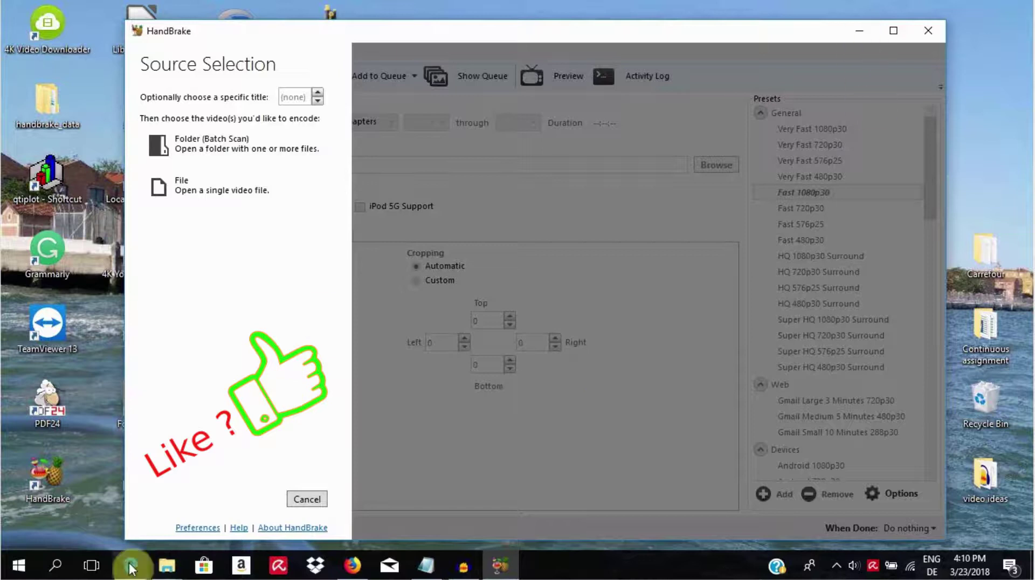
pyautogui.click(181, 562)
pyautogui.click(137, 512)
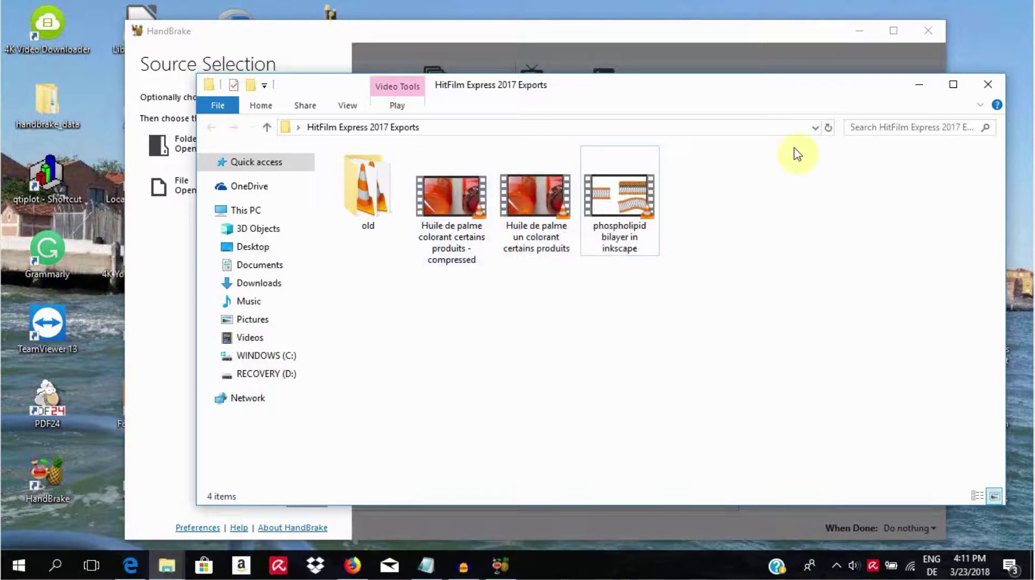
pyautogui.click(919, 86)
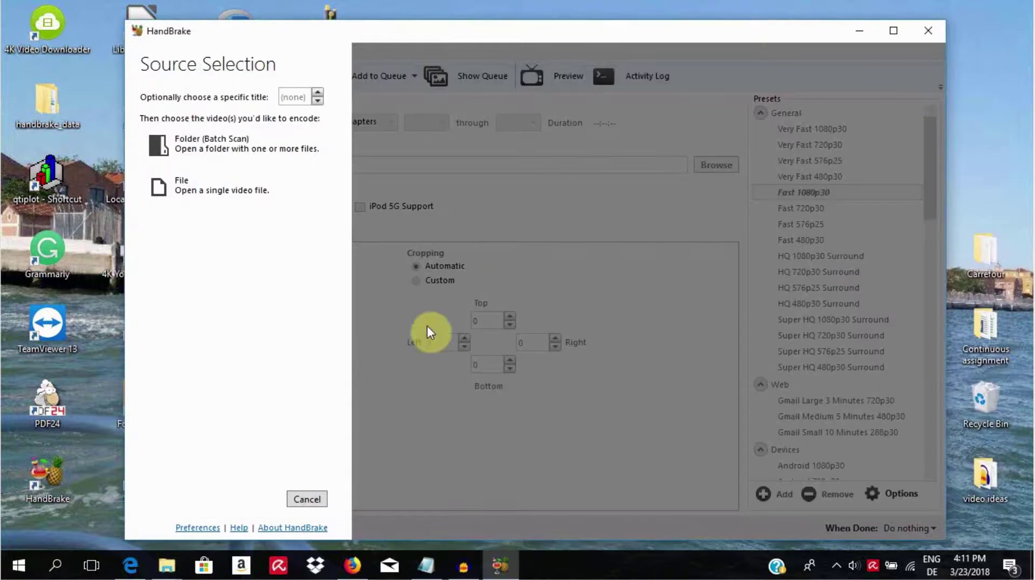
pyautogui.click(132, 565)
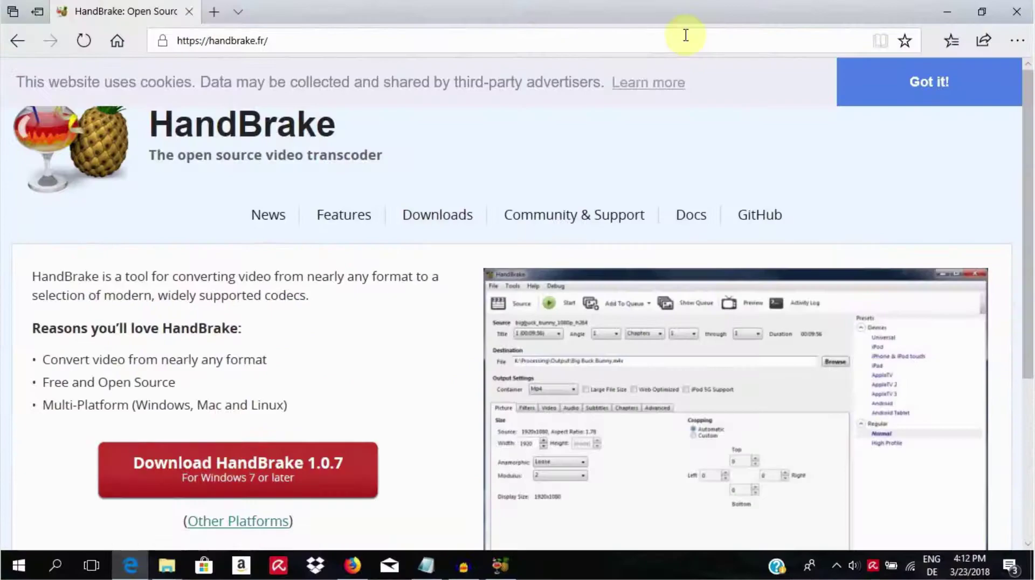
pyautogui.click(948, 13)
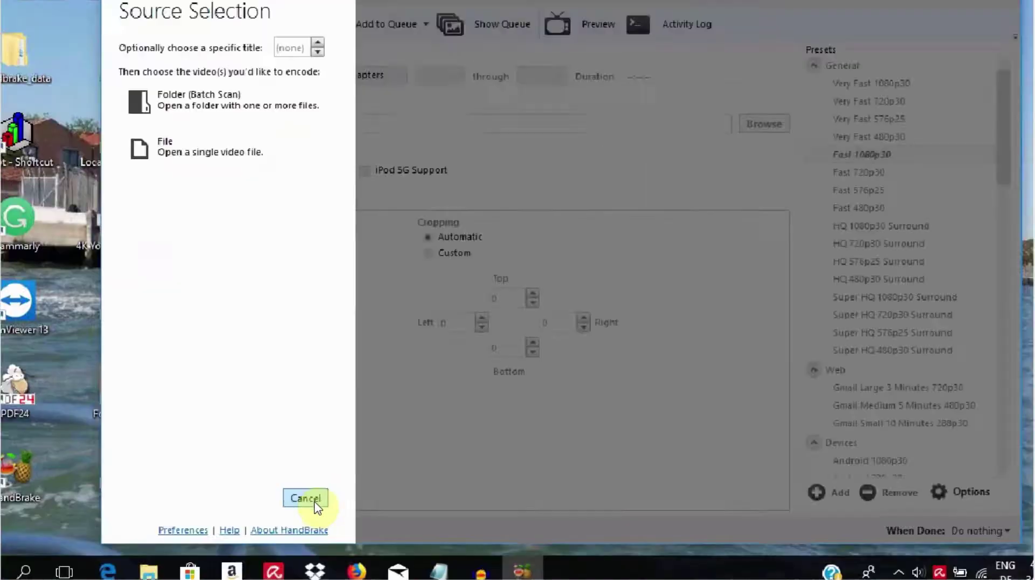
# Cancel Source Selection and look over HandBrake's Preferences from the Tools menu
pyautogui.click(307, 500)
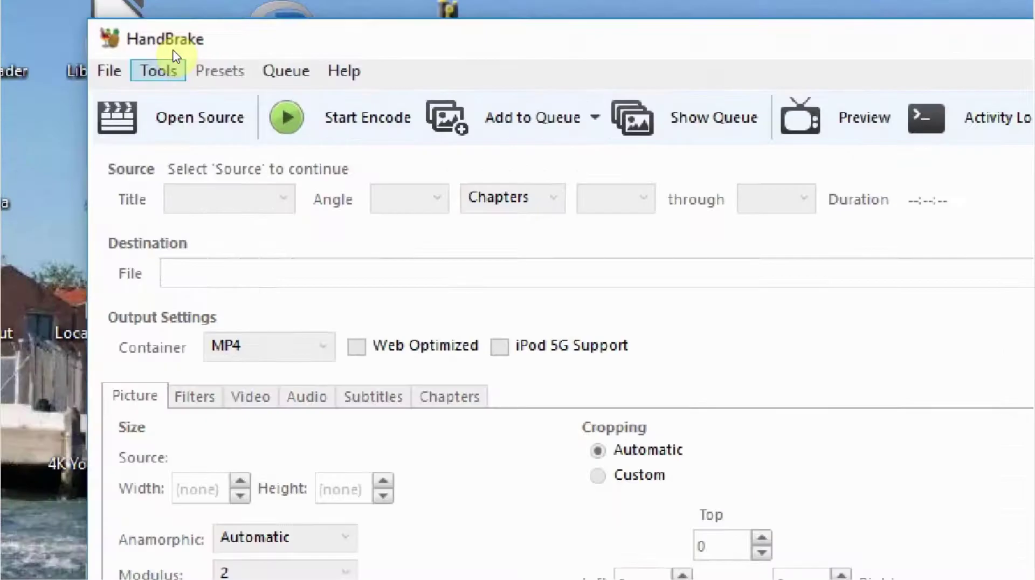
pyautogui.click(172, 52)
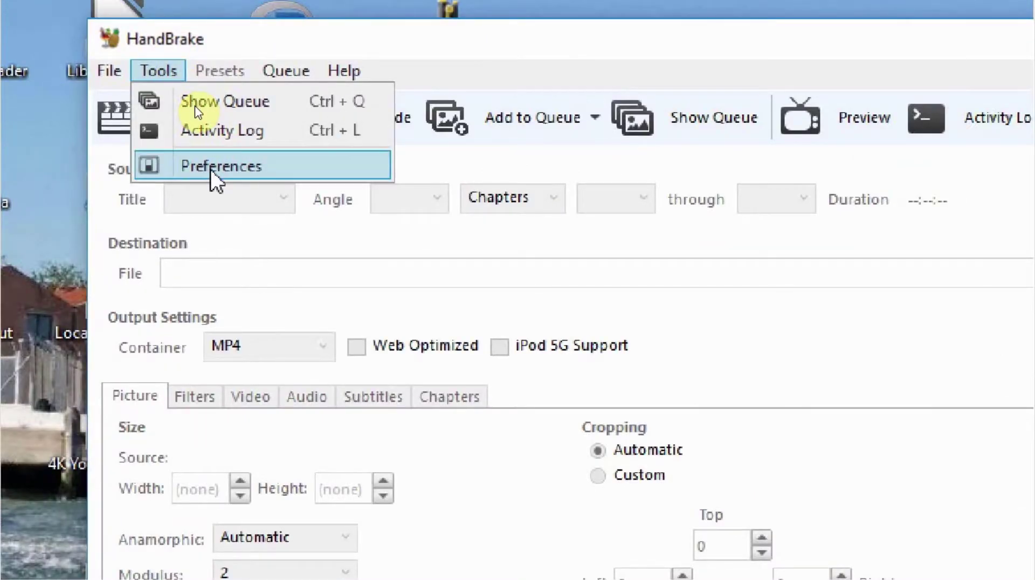
pyautogui.click(232, 173)
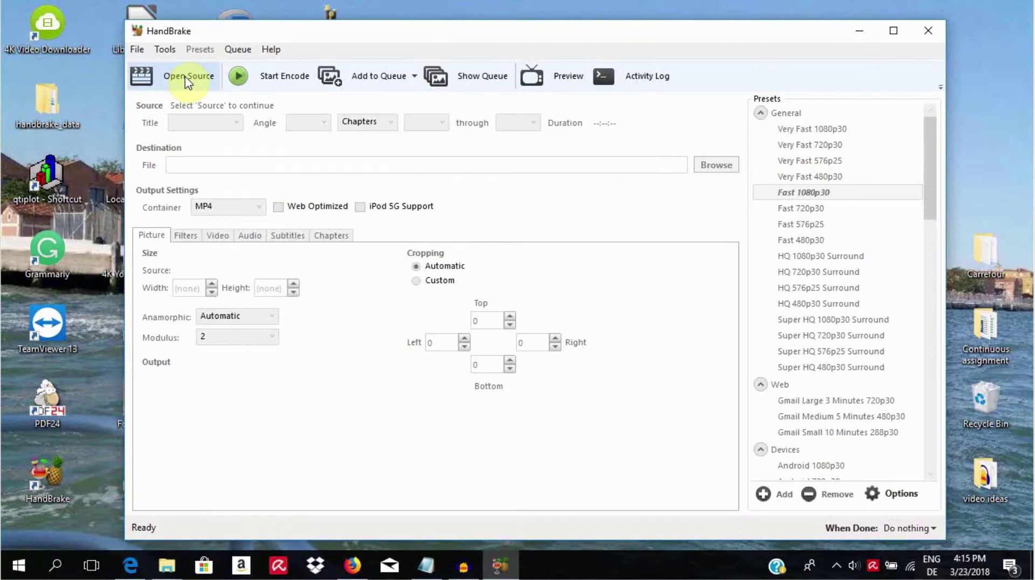
# Load the 'phospholipid bilayer in inkscape' video file as the source
pyautogui.click(186, 78)
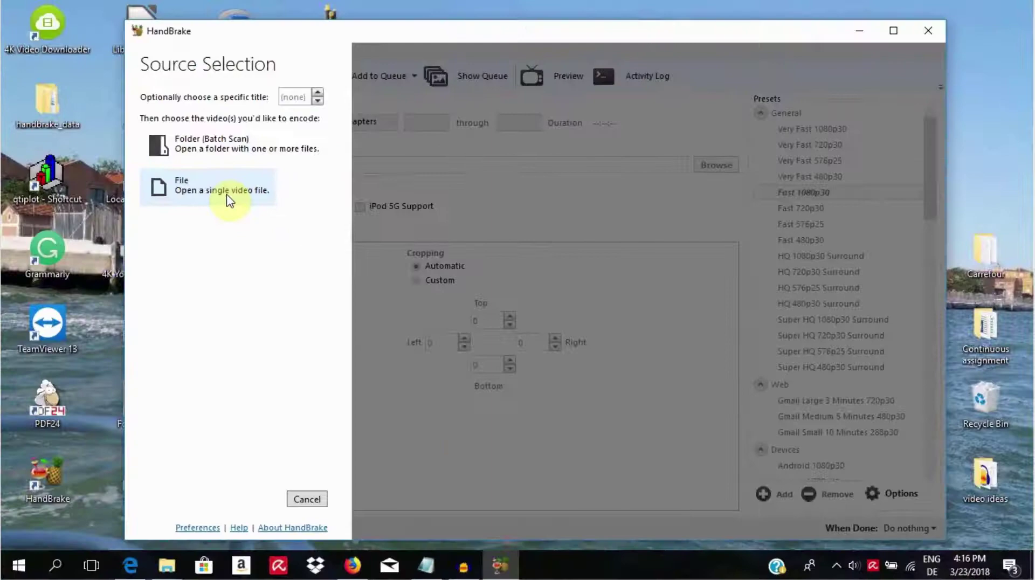
pyautogui.click(229, 201)
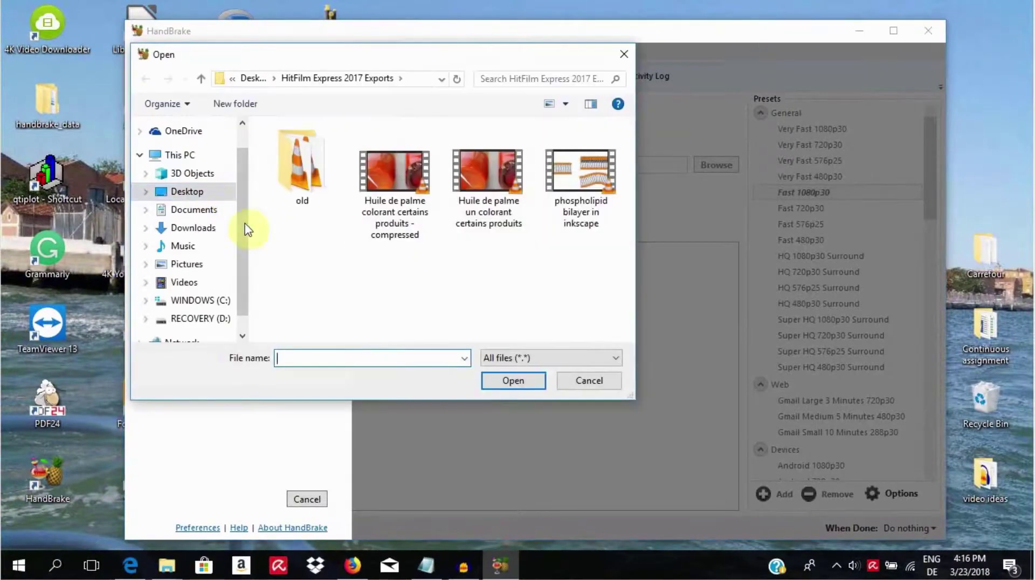
pyautogui.click(588, 186)
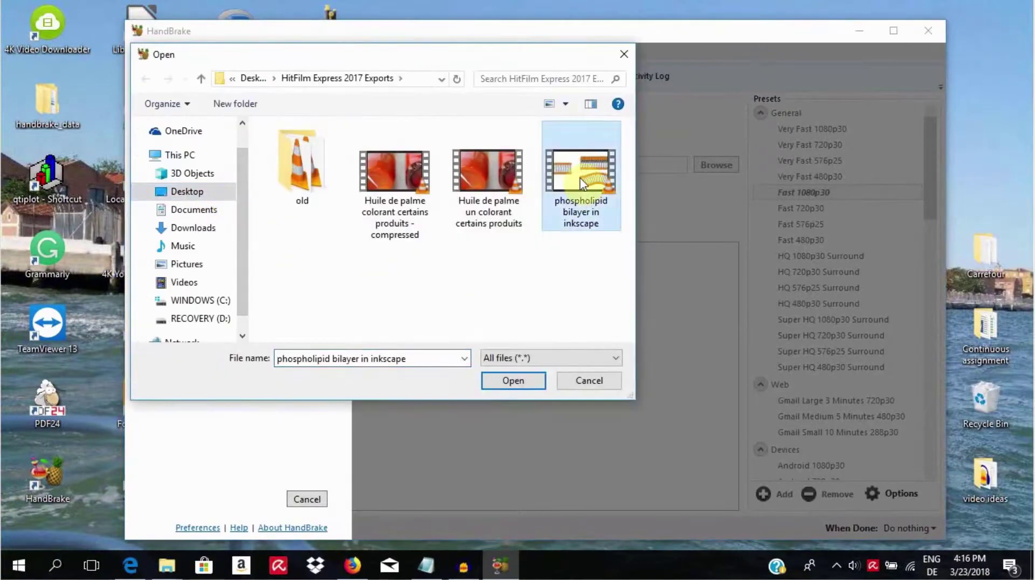
pyautogui.click(513, 382)
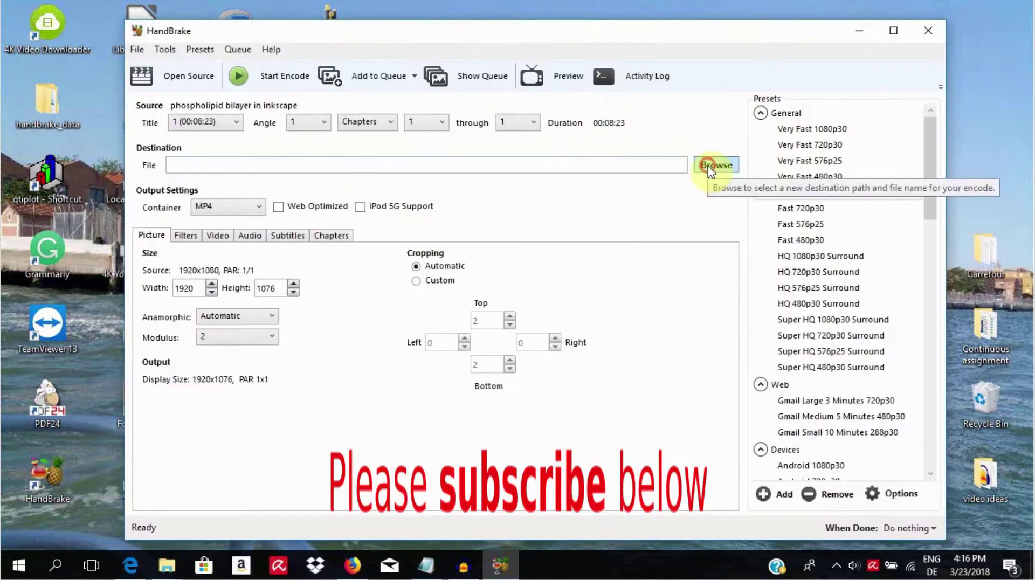
# Set the output to 'phospholipid bilayer in inkscape compresed.mp4' in the same folder
pyautogui.click(711, 167)
pyautogui.click(711, 166)
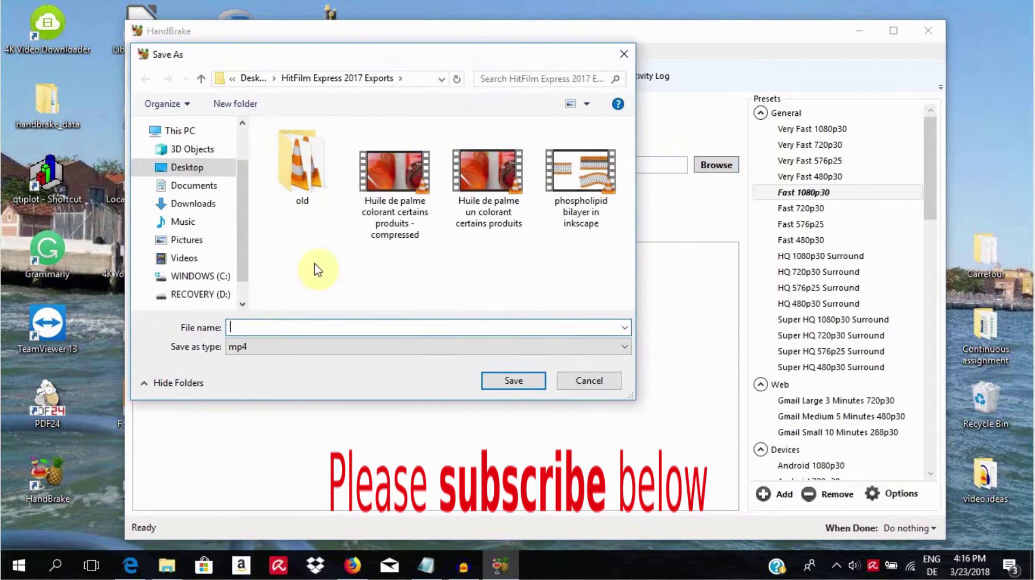
pyautogui.click(579, 216)
pyautogui.click(408, 332)
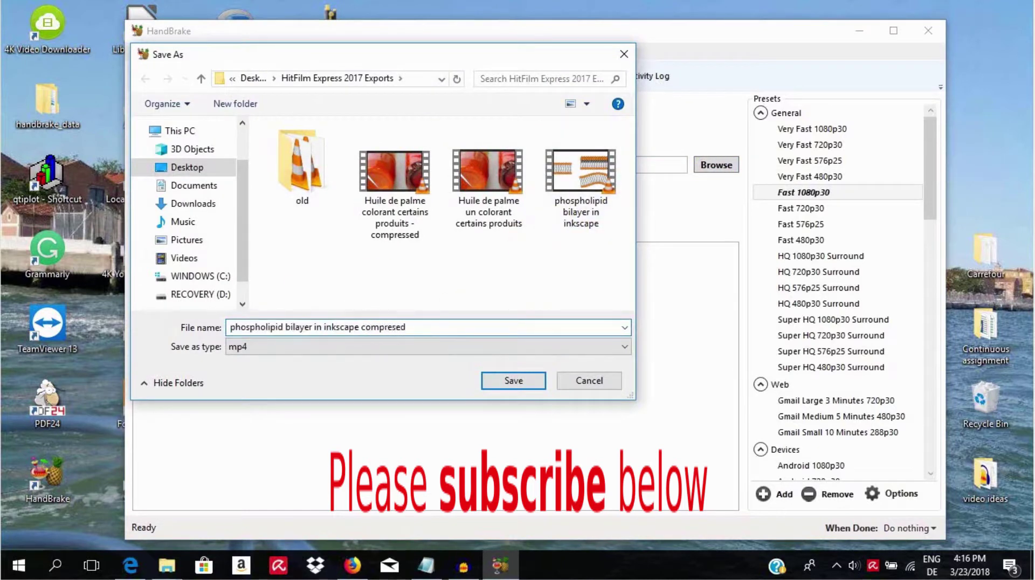
pyautogui.click(513, 381)
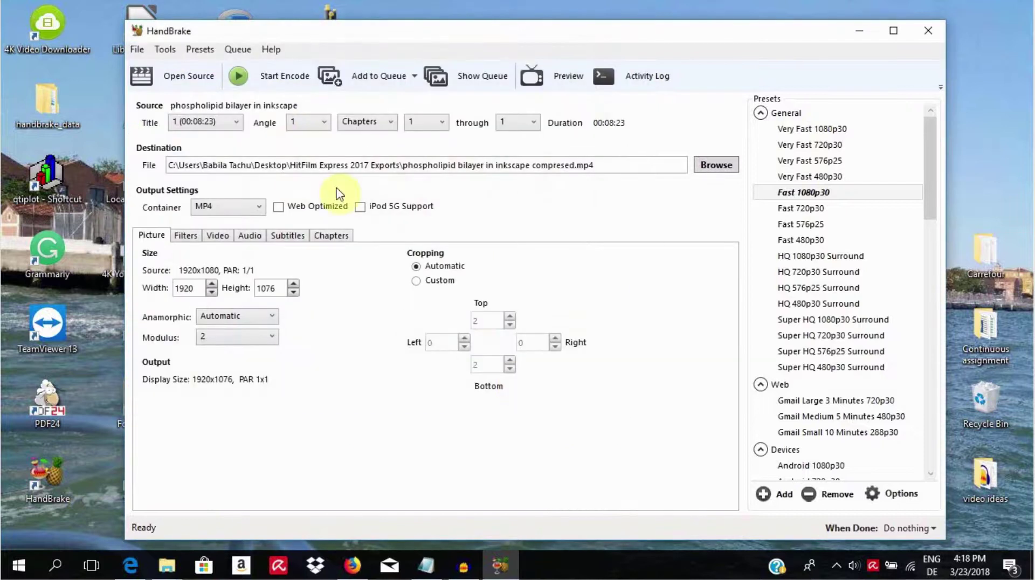
# Enable Web Optimized, try custom Top/Bottom crop 0, revert to Automatic cropping, and view Filters
pyautogui.click(278, 207)
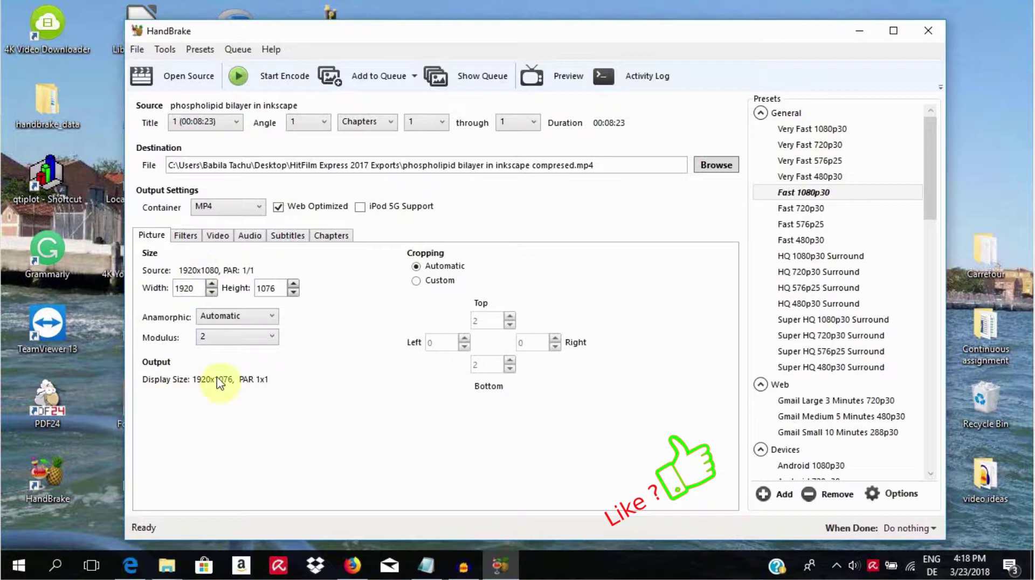
pyautogui.click(416, 281)
pyautogui.click(509, 325)
pyautogui.click(510, 369)
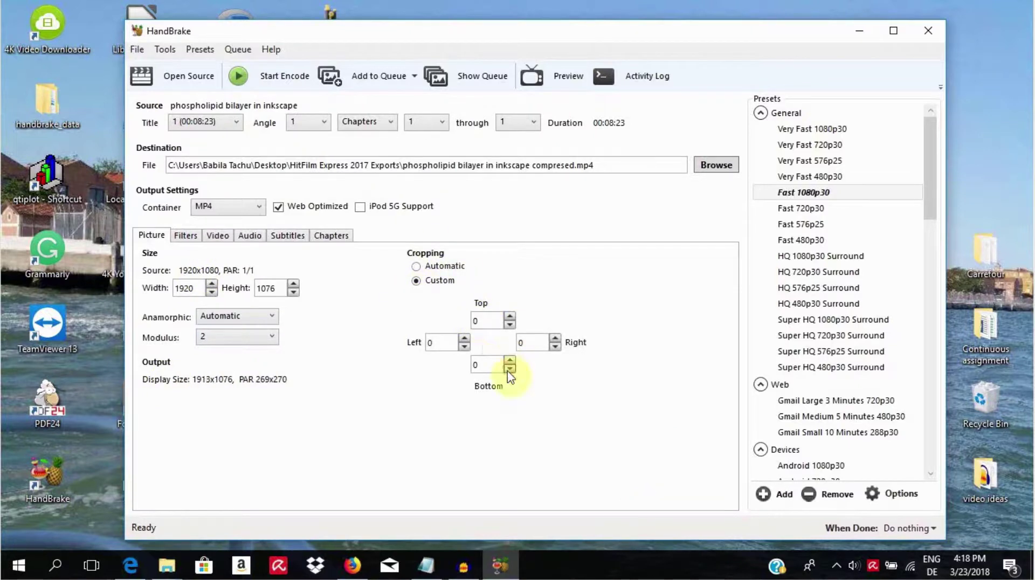
pyautogui.click(417, 267)
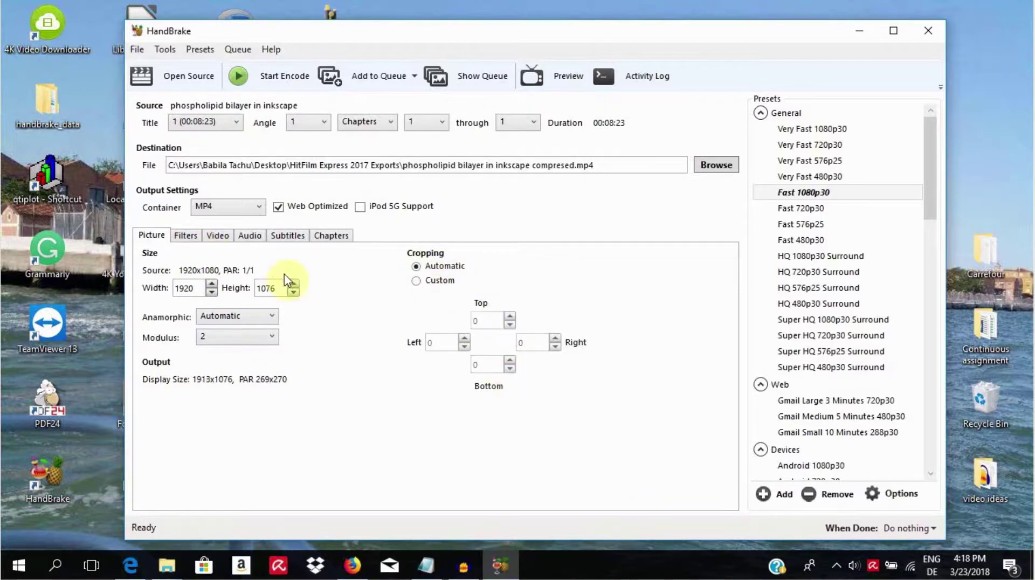
pyautogui.click(189, 238)
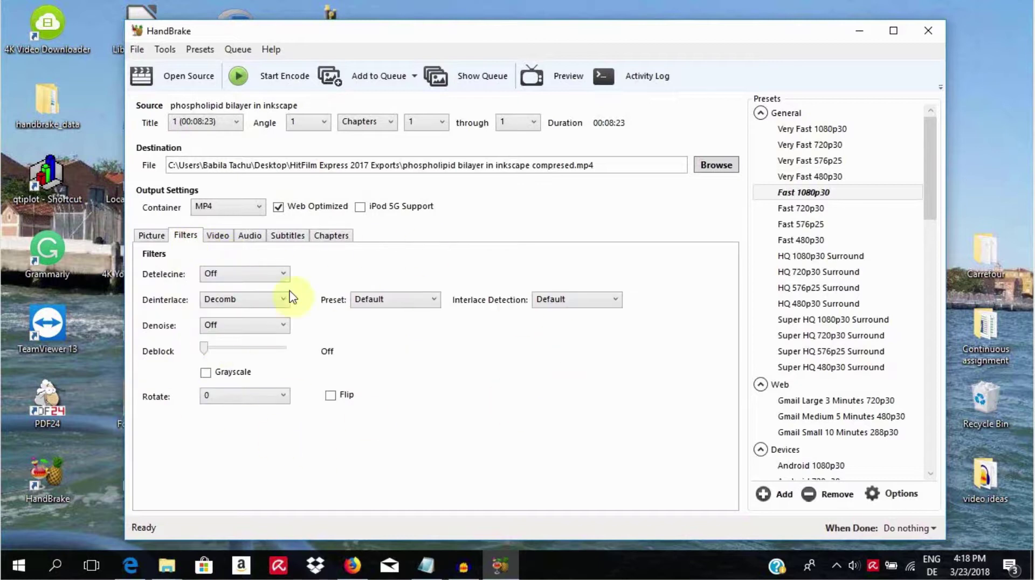
# Set the video framerate to Same as source and Constant Quality to RF 18
pyautogui.click(222, 241)
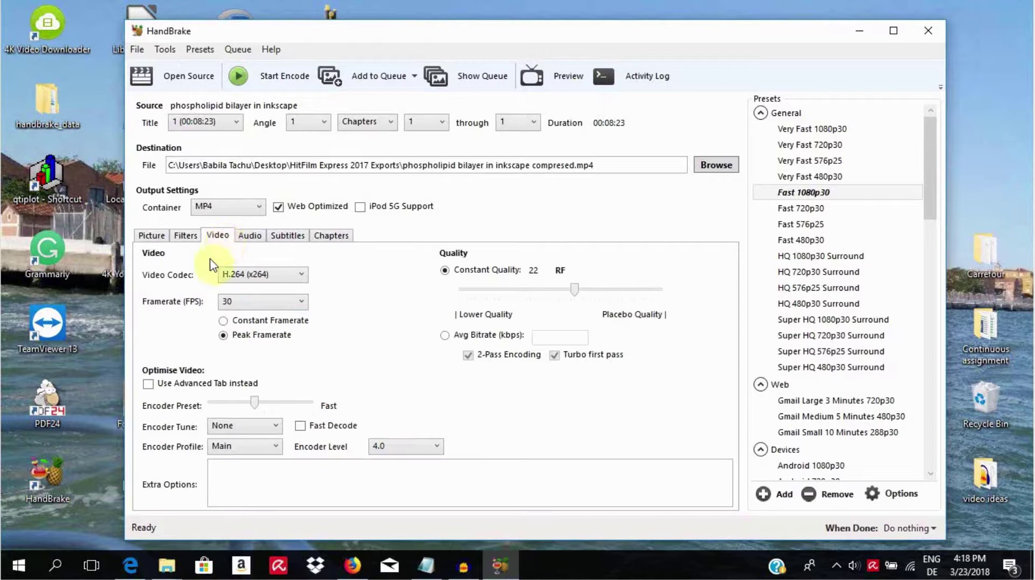
pyautogui.click(302, 303)
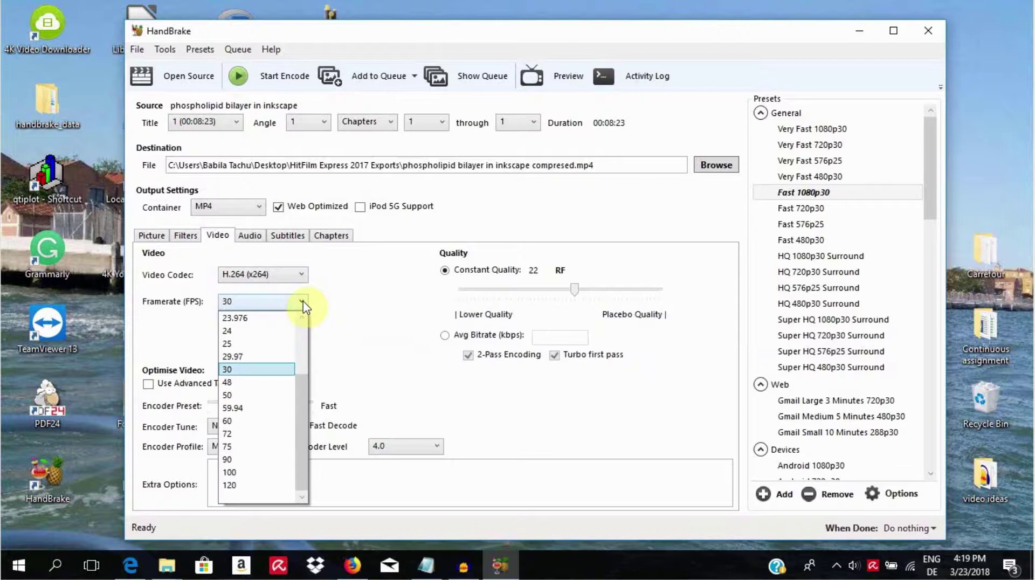
pyautogui.scroll(2, 302, 348)
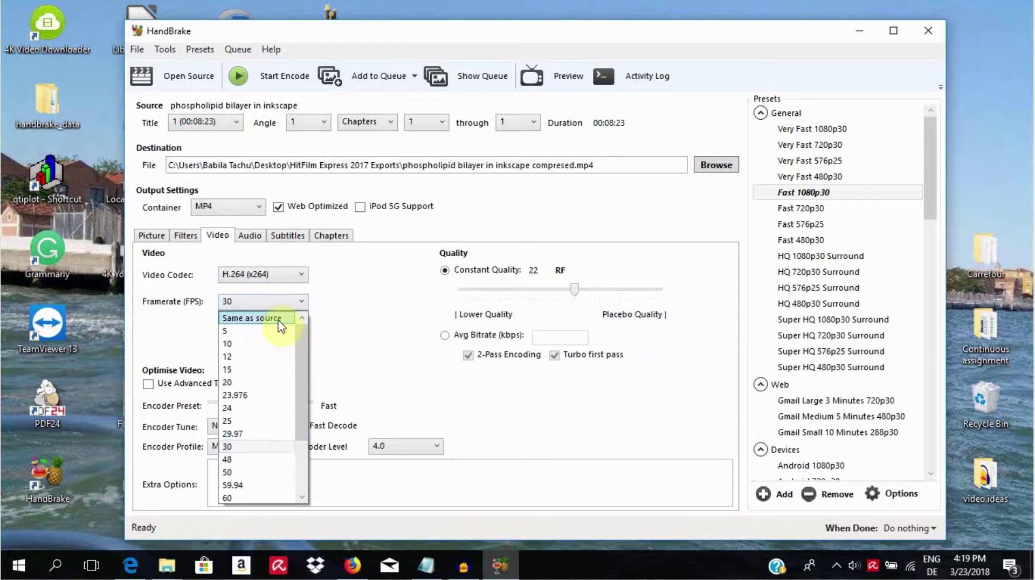
pyautogui.click(280, 320)
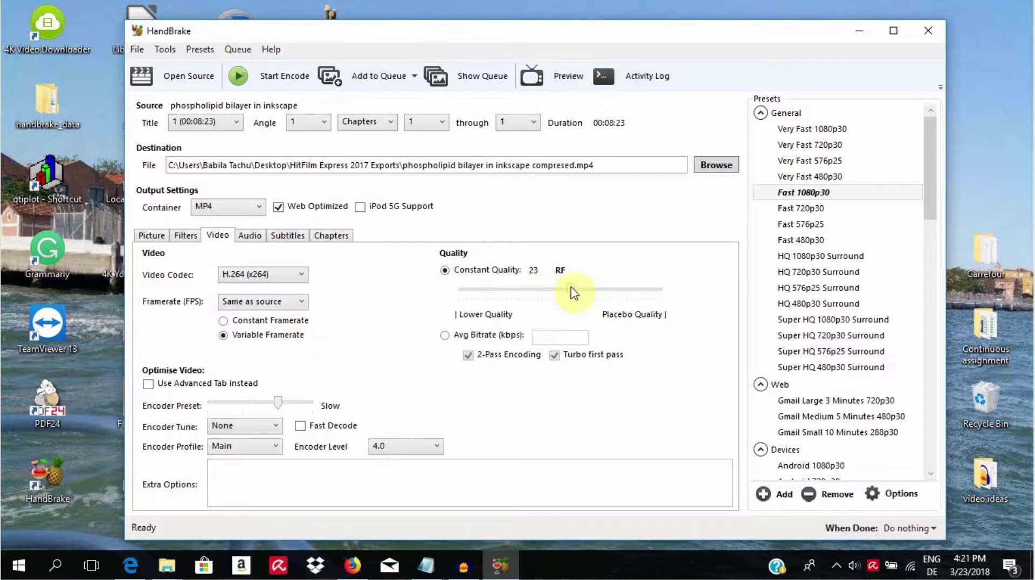
pyautogui.moveTo(570, 289); pyautogui.dragTo(592, 294)
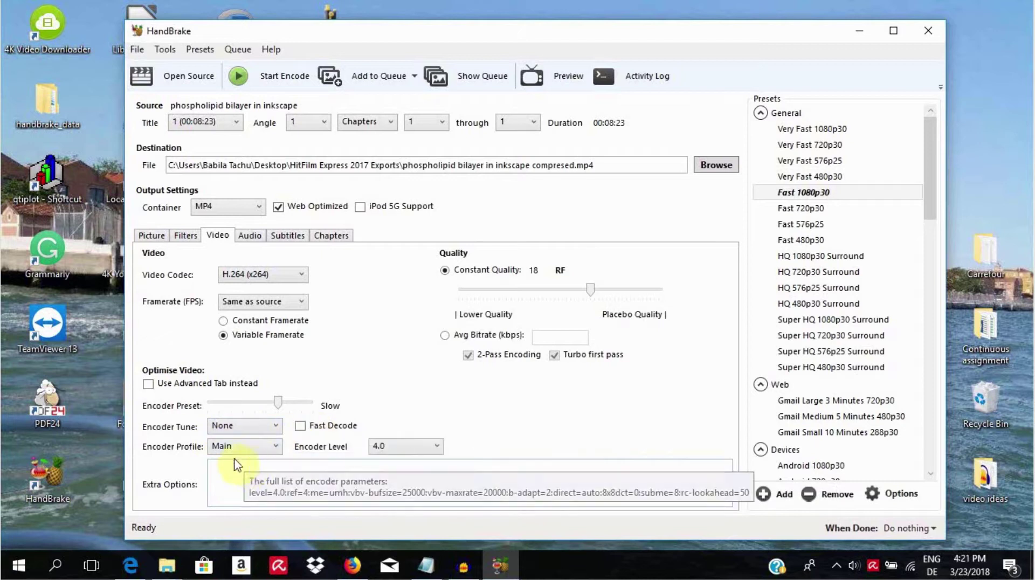
# Set the encoder level to Auto and enable Use Advanced Tab instead
pyautogui.scroll(1, 263, 450)
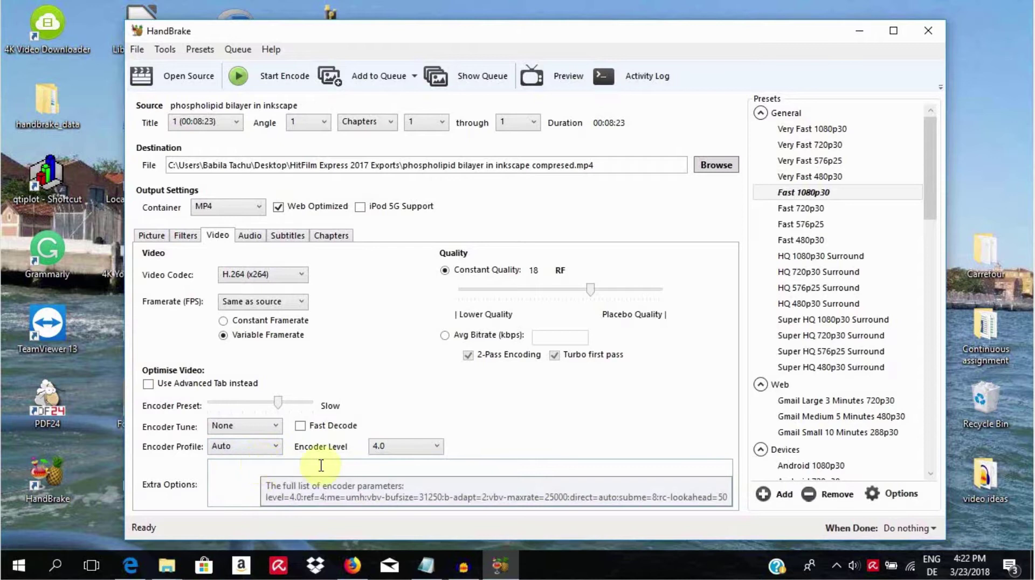
pyautogui.click(435, 447)
pyautogui.click(416, 250)
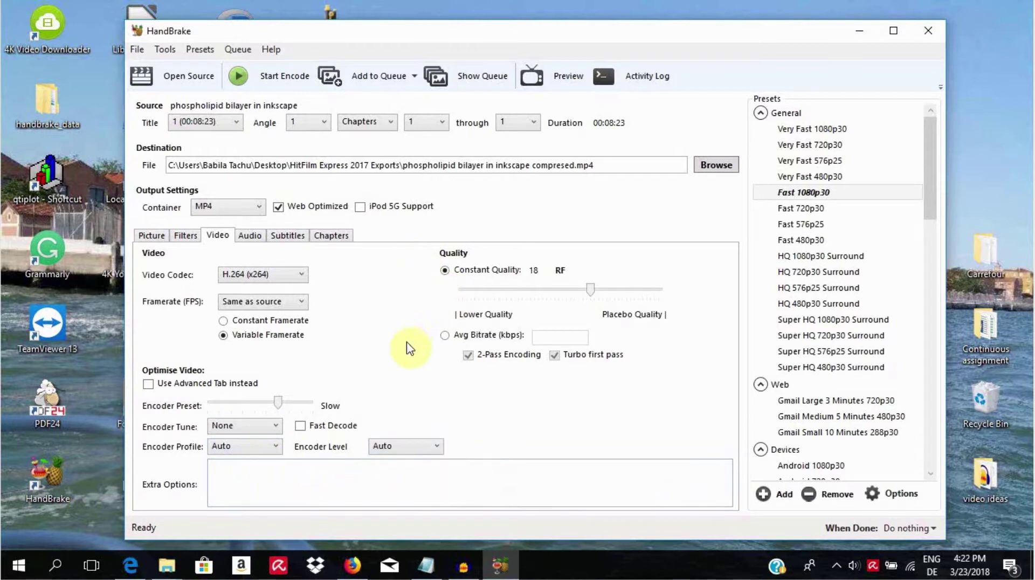
pyautogui.click(148, 383)
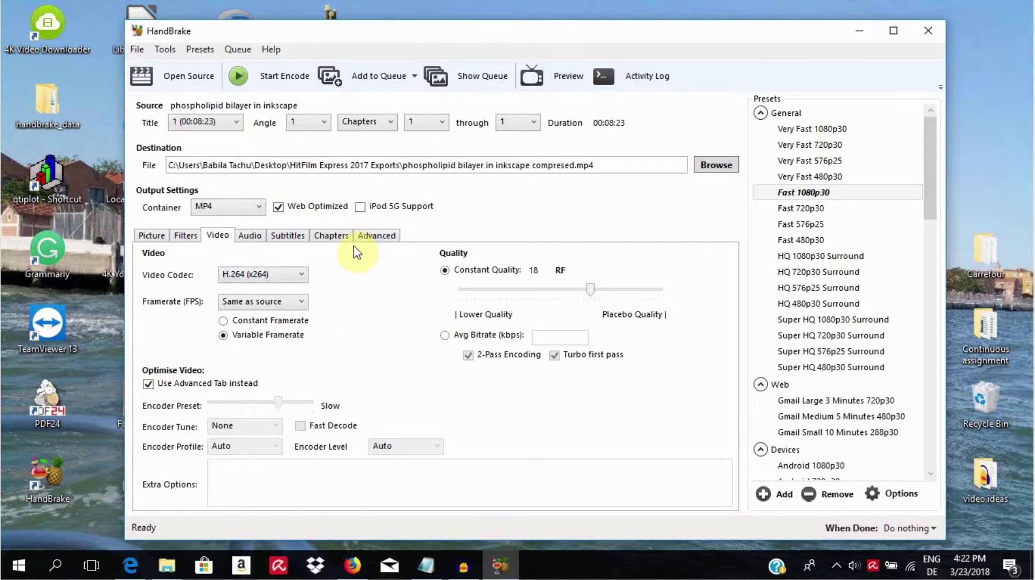
# Review Audio and Subtitles, set Reference Frames to 4, then start adding a new preset
pyautogui.click(251, 236)
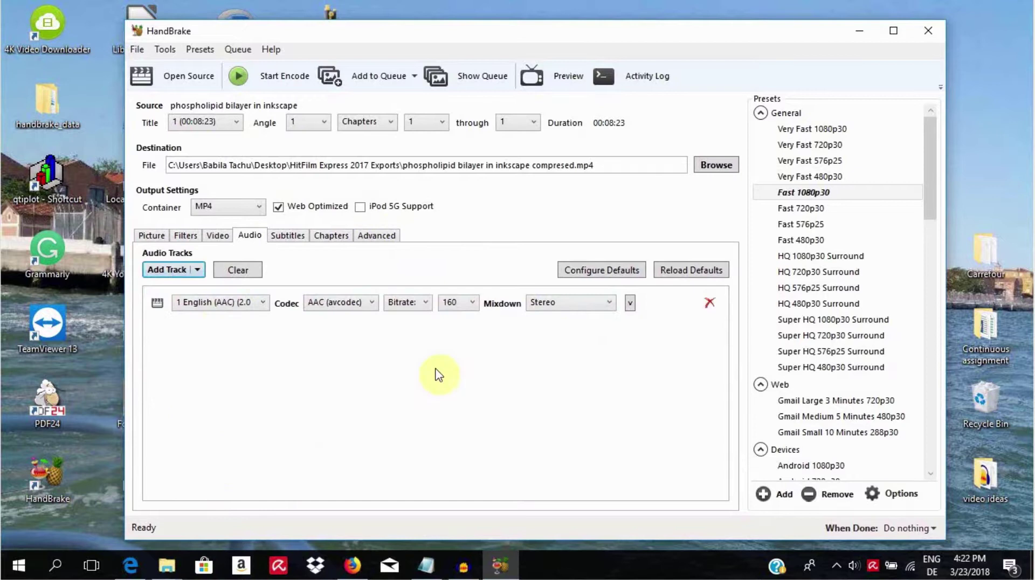
pyautogui.click(288, 237)
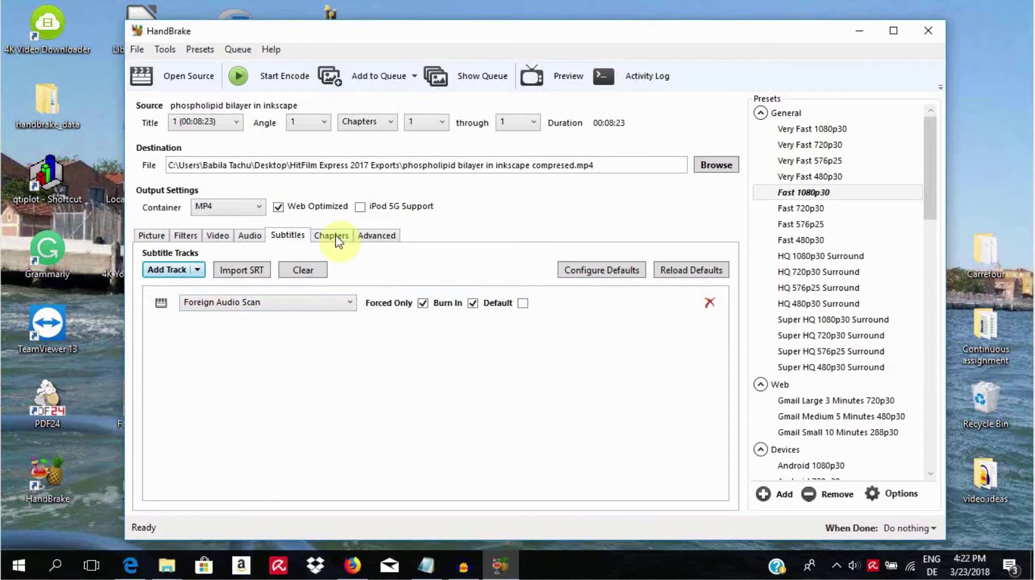
pyautogui.click(376, 242)
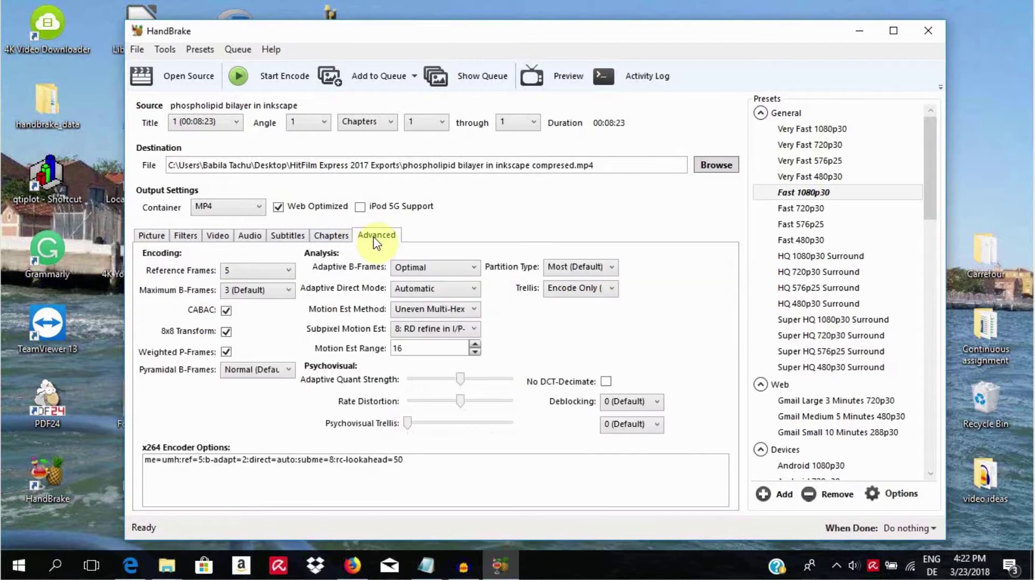
pyautogui.click(288, 270)
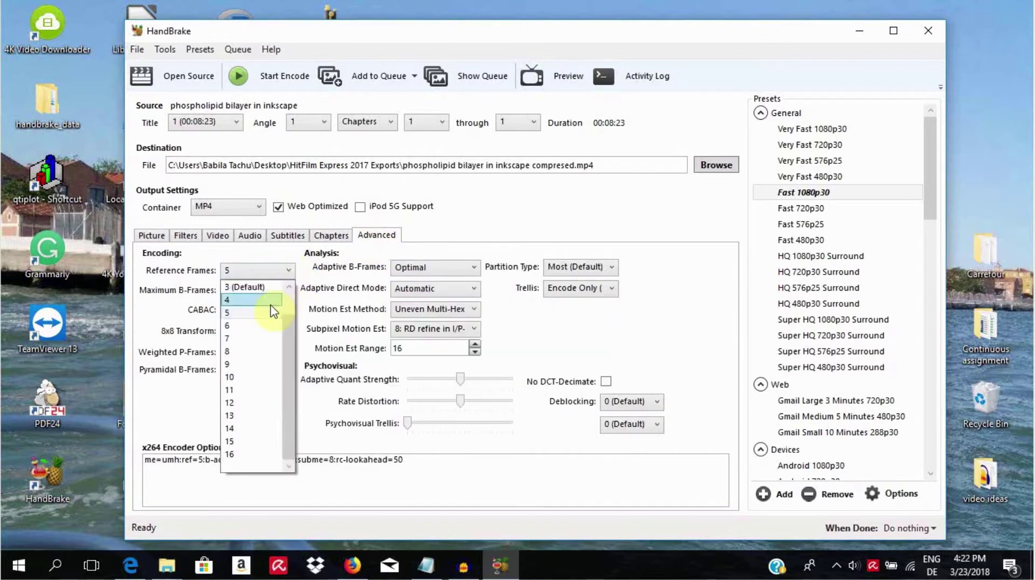
pyautogui.click(273, 299)
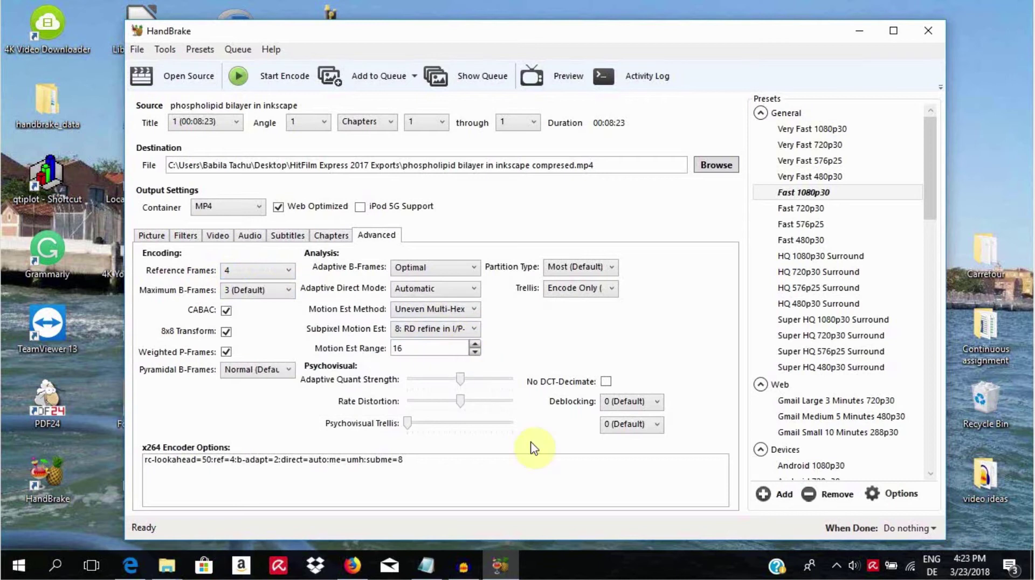
pyautogui.click(763, 494)
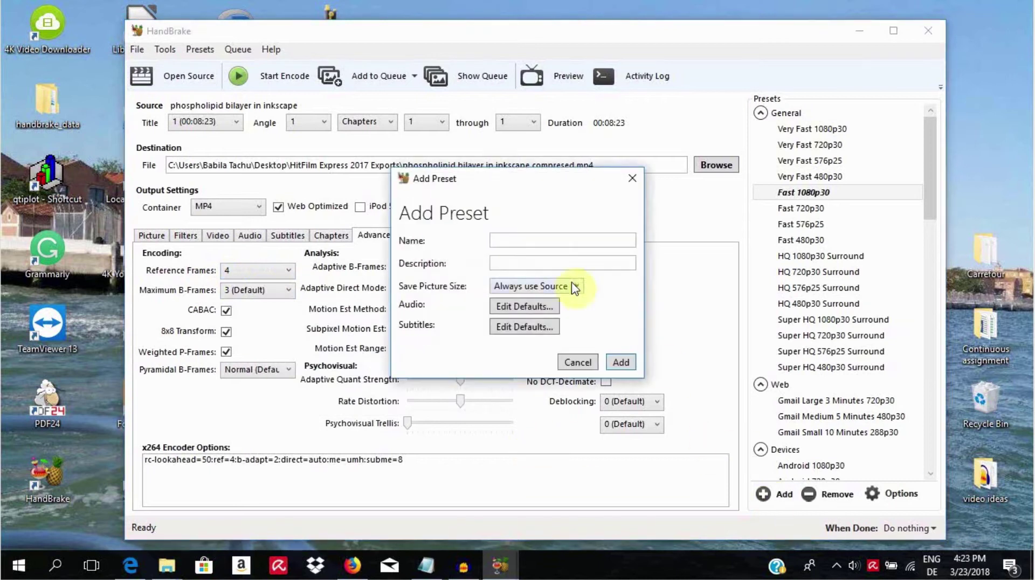
# Save the current settings as a new preset named 'test 2'
pyautogui.click(546, 240)
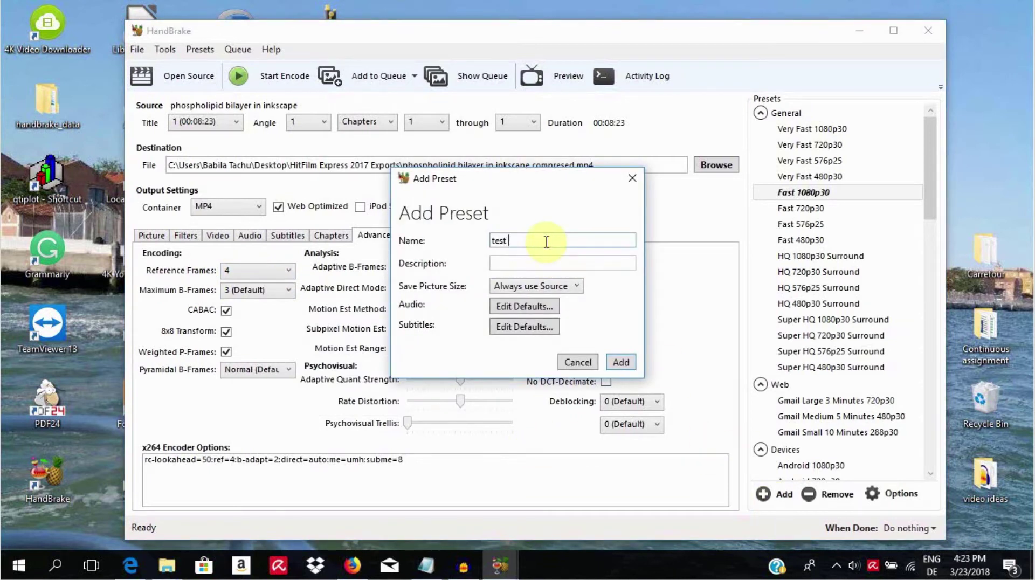
pyautogui.write('test 2')
pyautogui.click(621, 362)
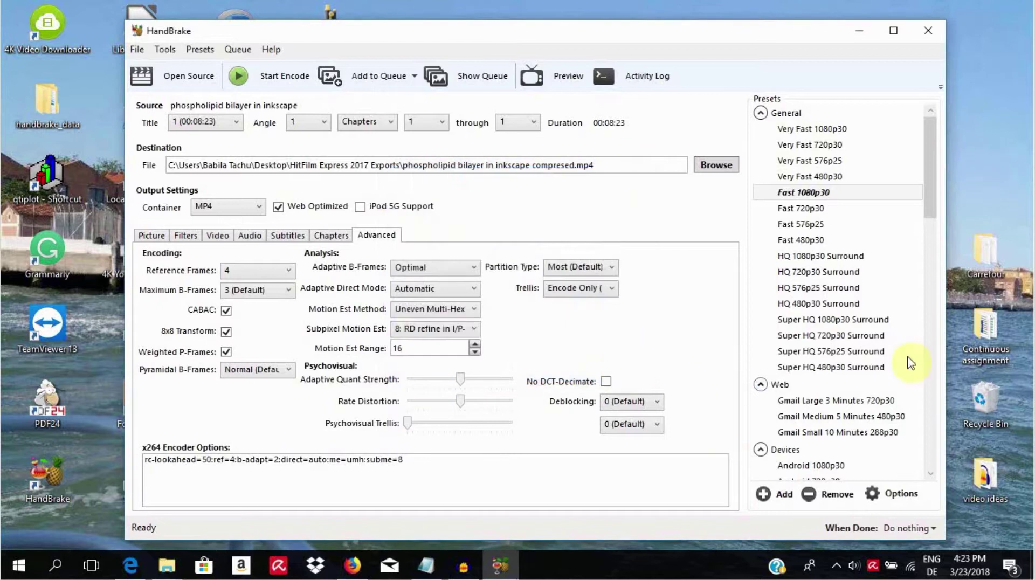
# Select the 'test 2' user preset and start encoding the video
pyautogui.moveTo(932, 213); pyautogui.dragTo(982, 429)
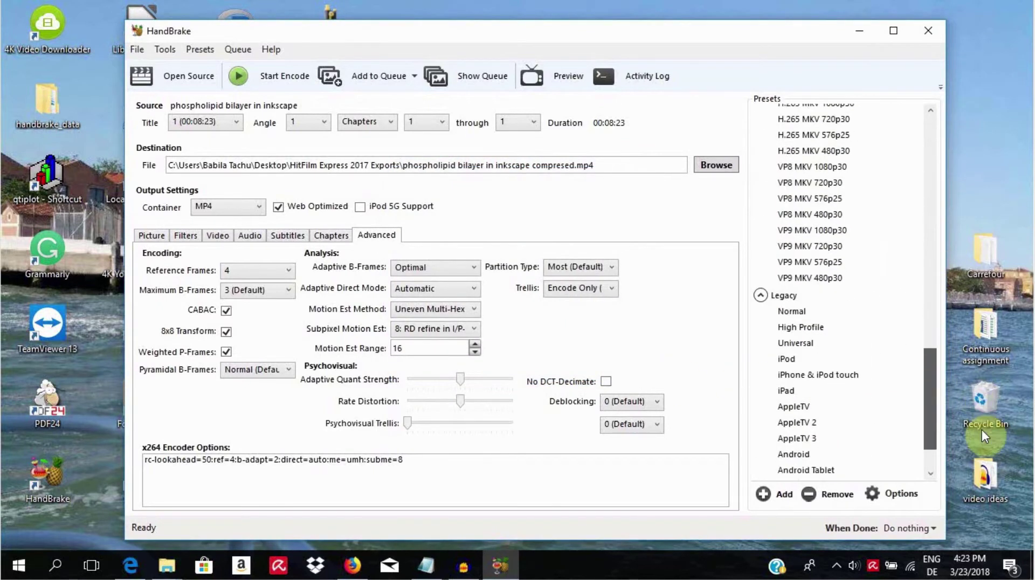
pyautogui.click(813, 474)
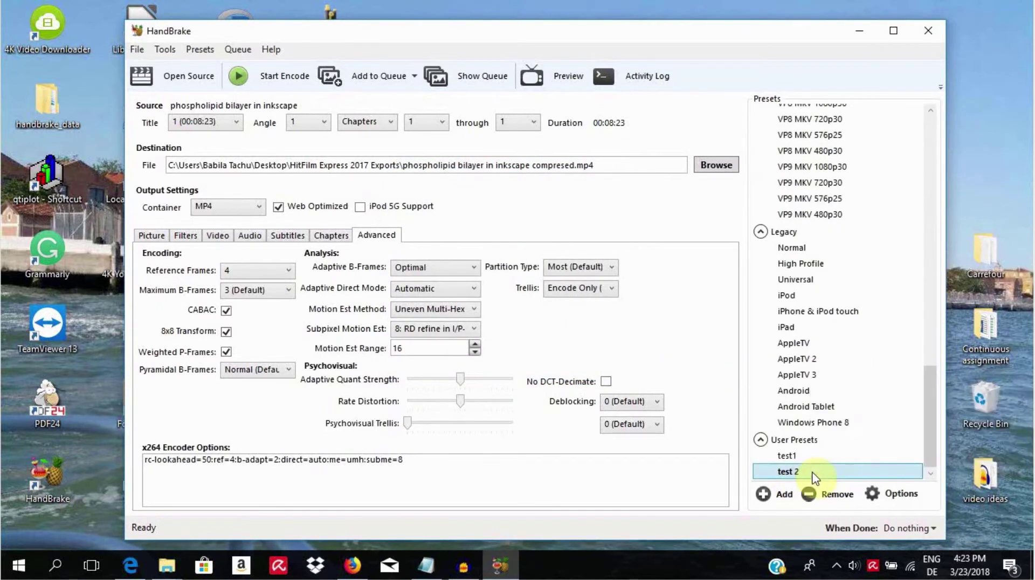
pyautogui.click(241, 77)
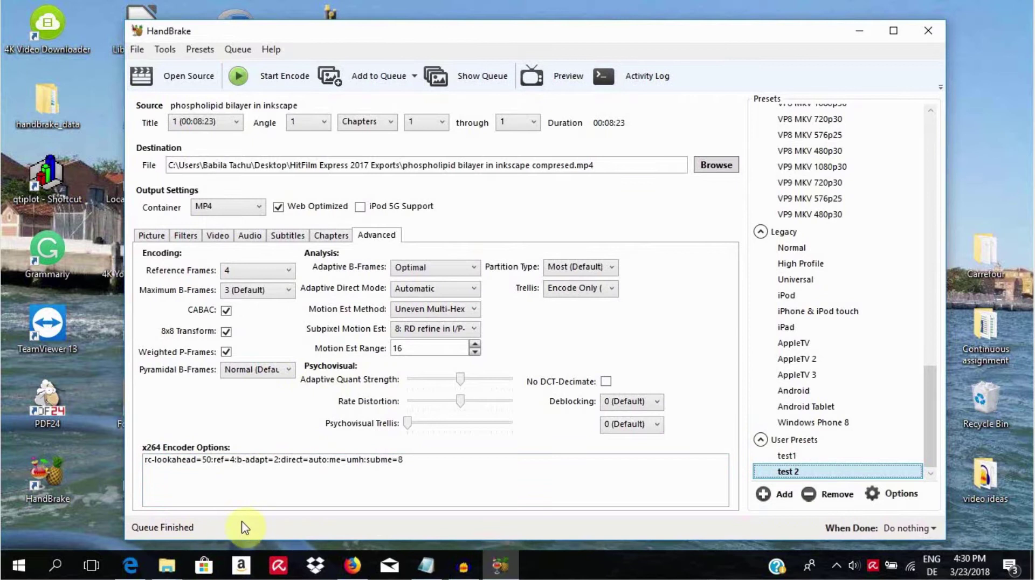
# Bring up the HitFilm Express 2017 Exports folder window in File Explorer
pyautogui.moveTo(170, 558)
pyautogui.click(98, 509)
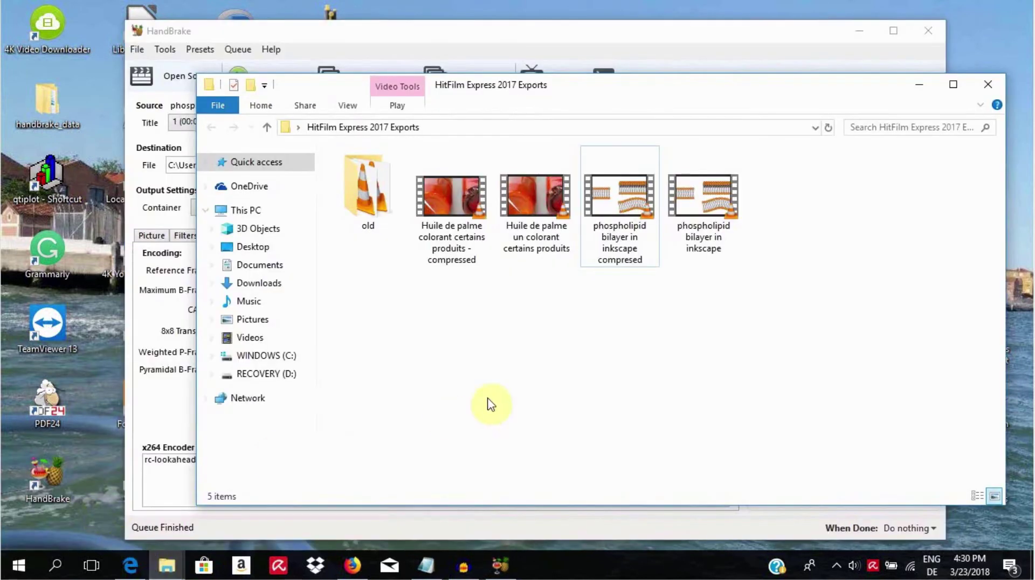